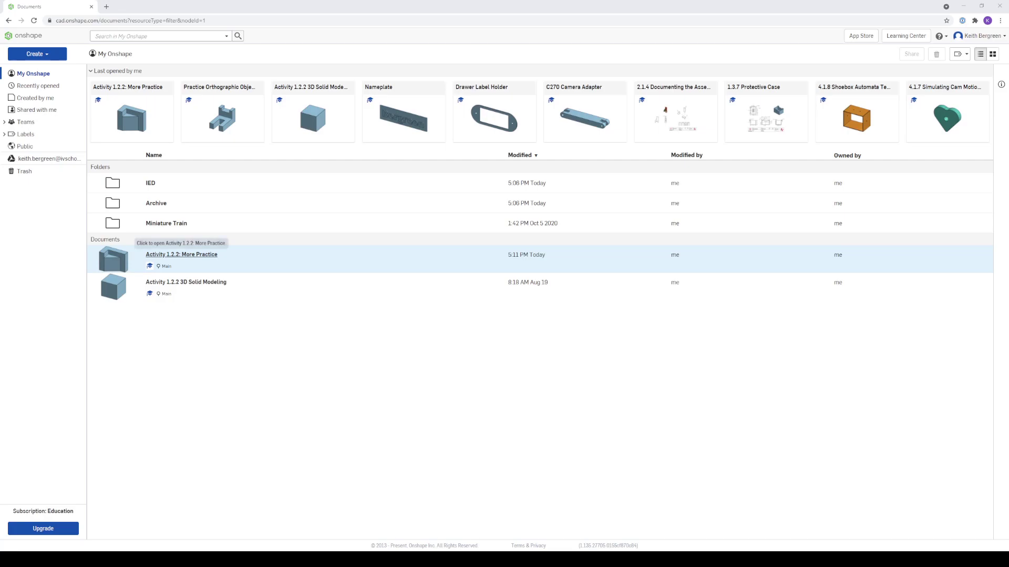
Open the 'Activity 1.2.2: More Practice' document from the My Onshape documents list.
left_click(203, 256)
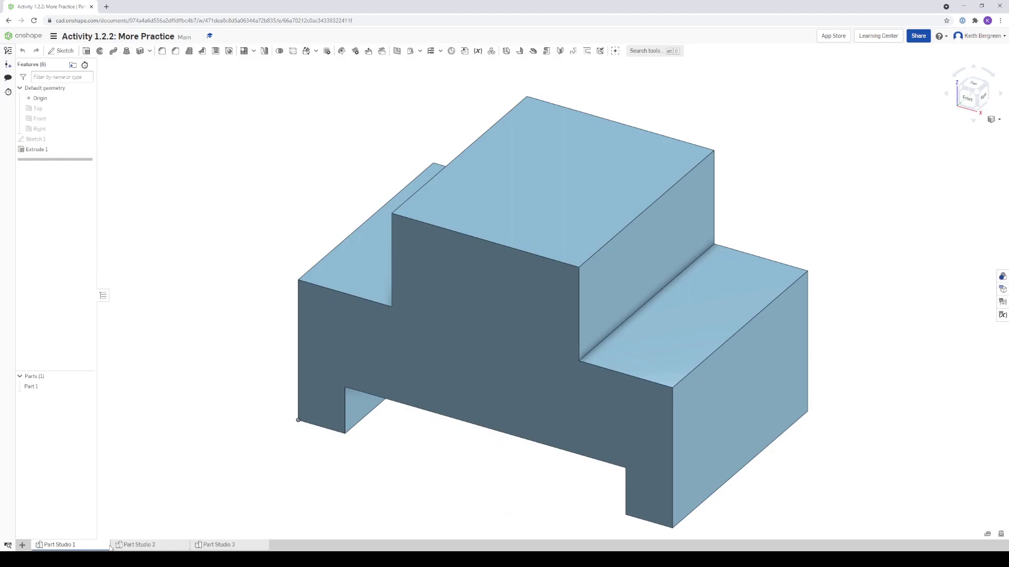
left_click(145, 546)
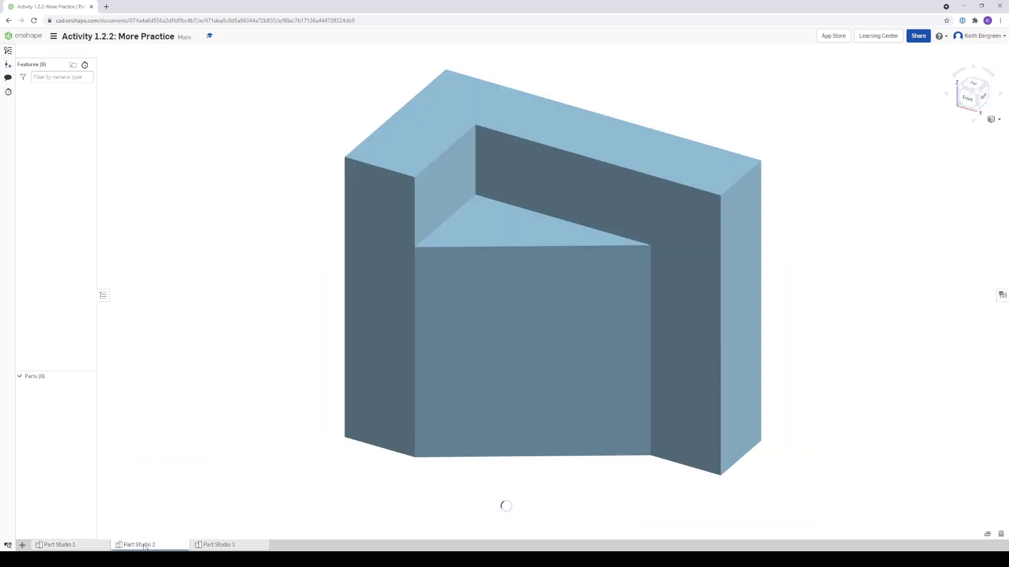
left_click(213, 546)
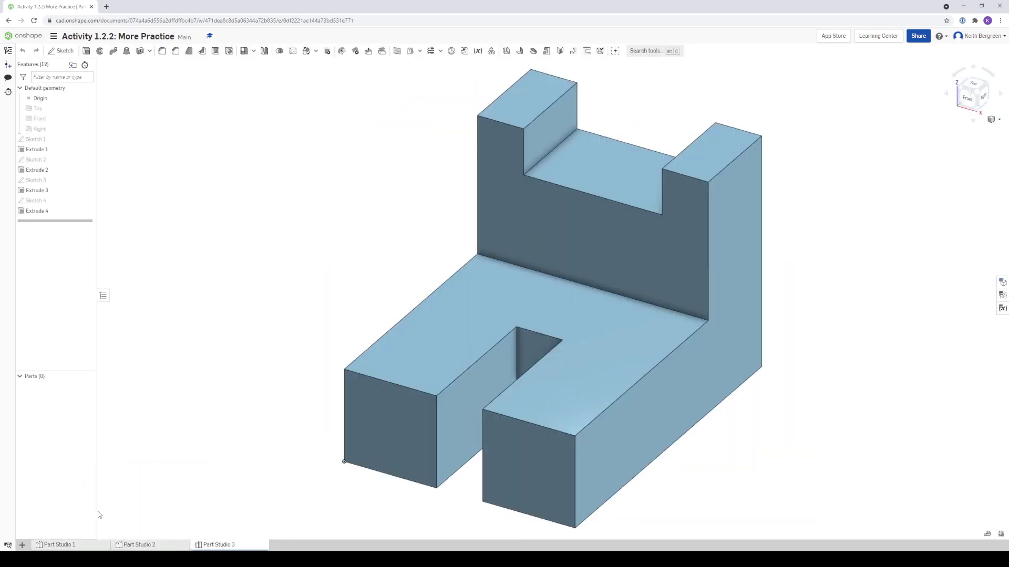
left_click(81, 547)
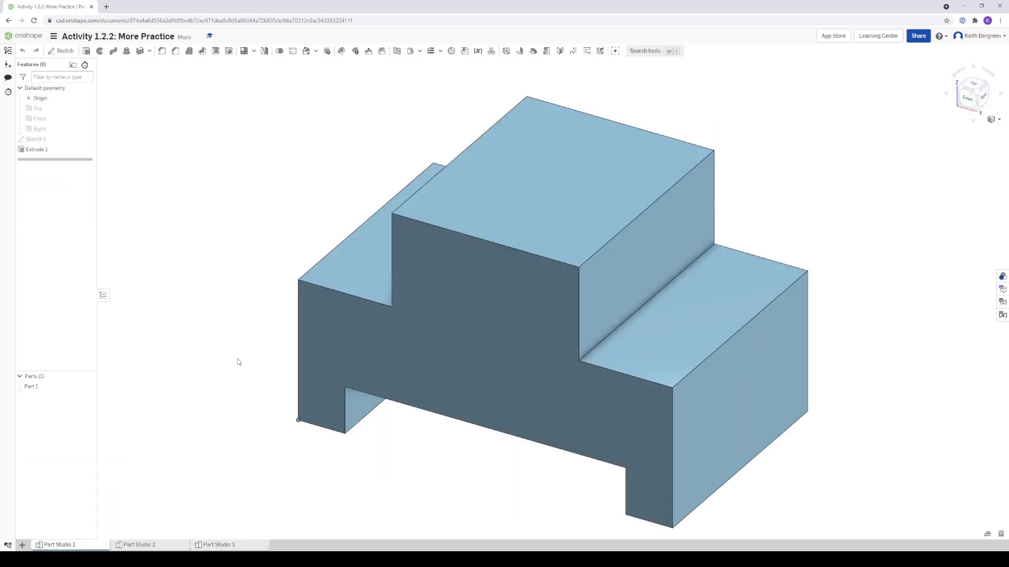
scroll(238, 362, "down", 1)
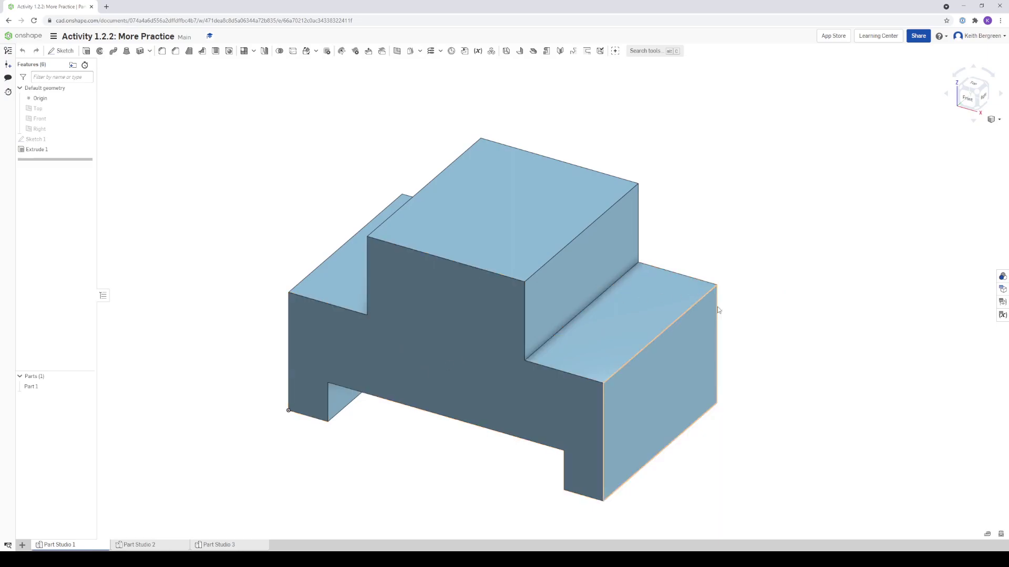
middle_click_drag(752, 316, 693, 289)
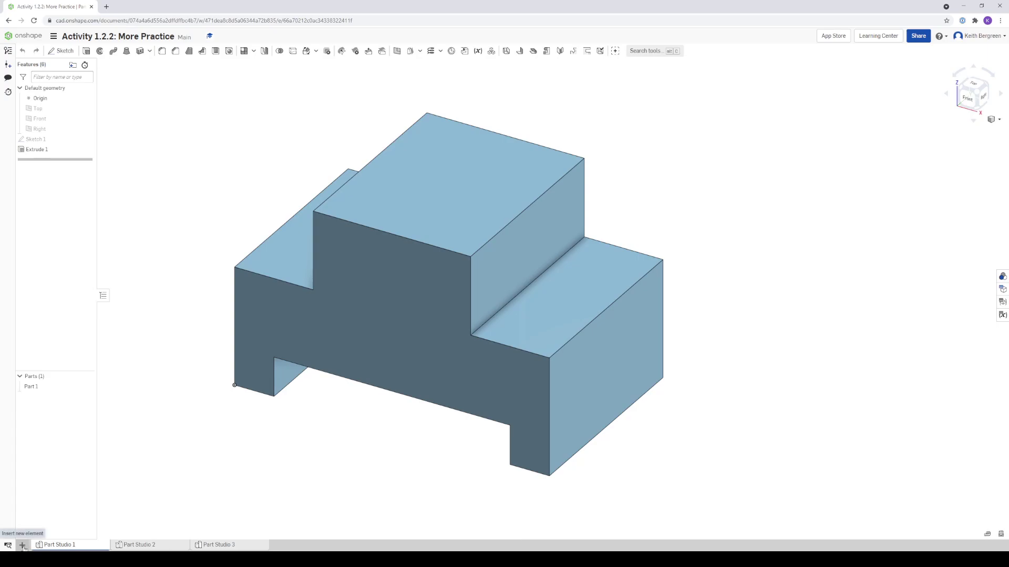
Create Drawing 1 from IVHS IED 2022's Drawing Template.dwt, keeping No views.
left_click(23, 545)
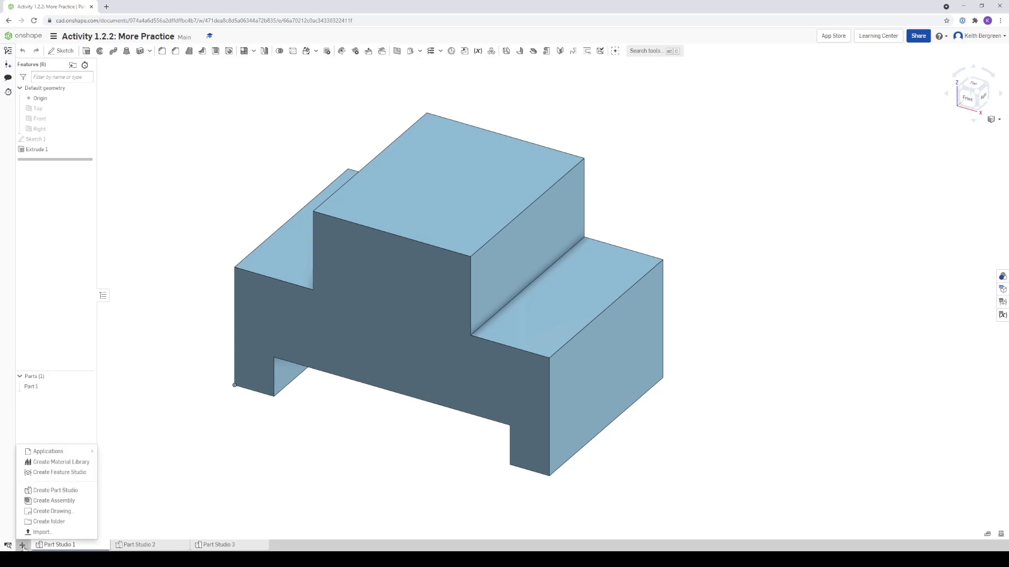
left_click(84, 516)
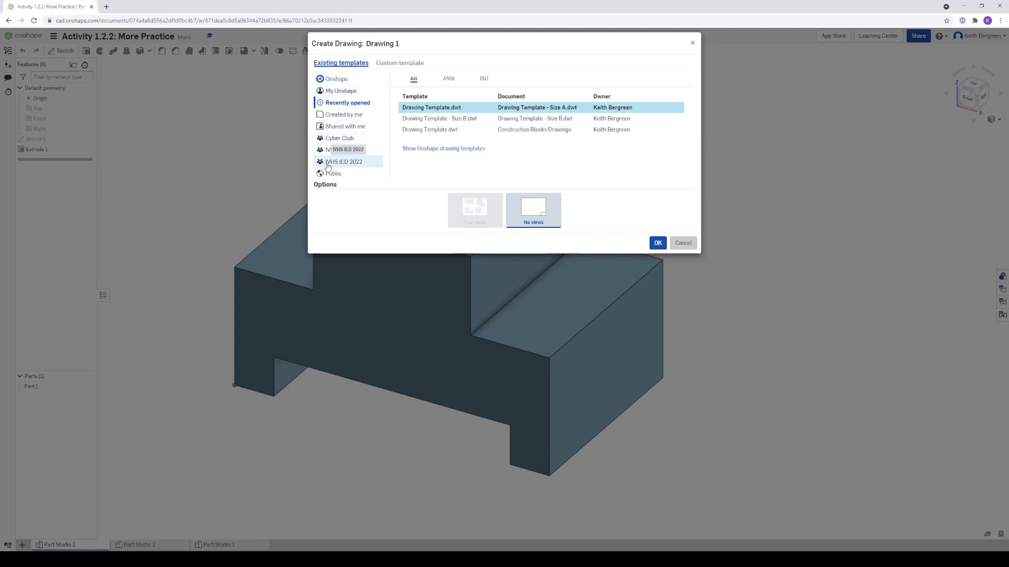
left_click(356, 167)
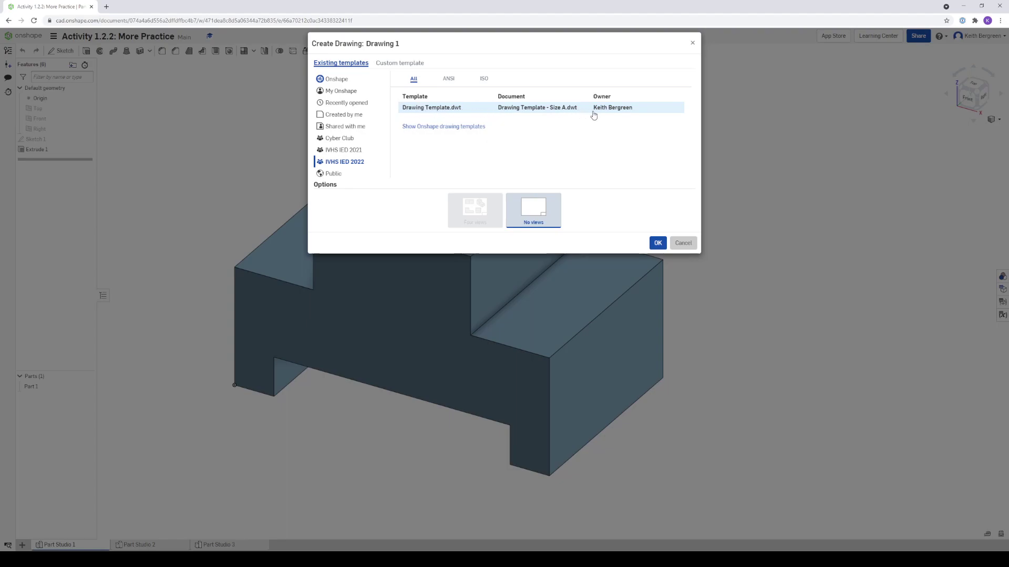
left_click(472, 112)
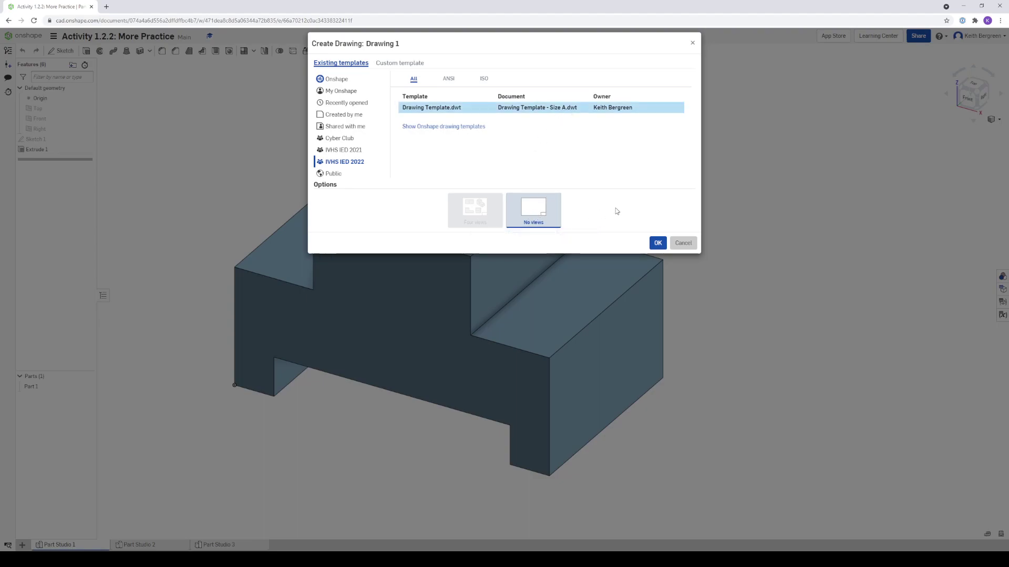
left_click(659, 245)
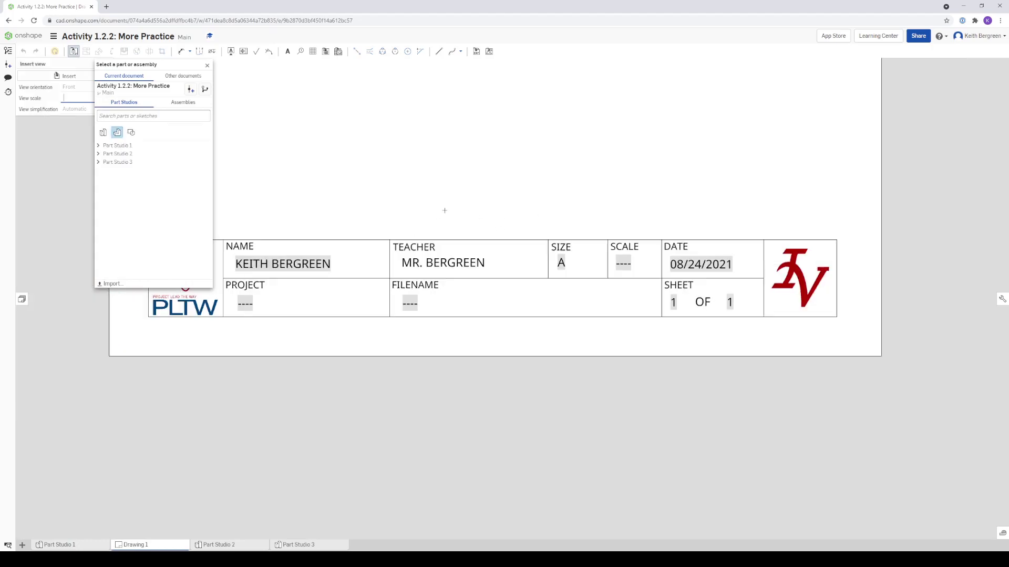
Pan the Drawing 1 sheet down to see the whole size A page and title block.
middle_click_drag(490, 206, 500, 349)
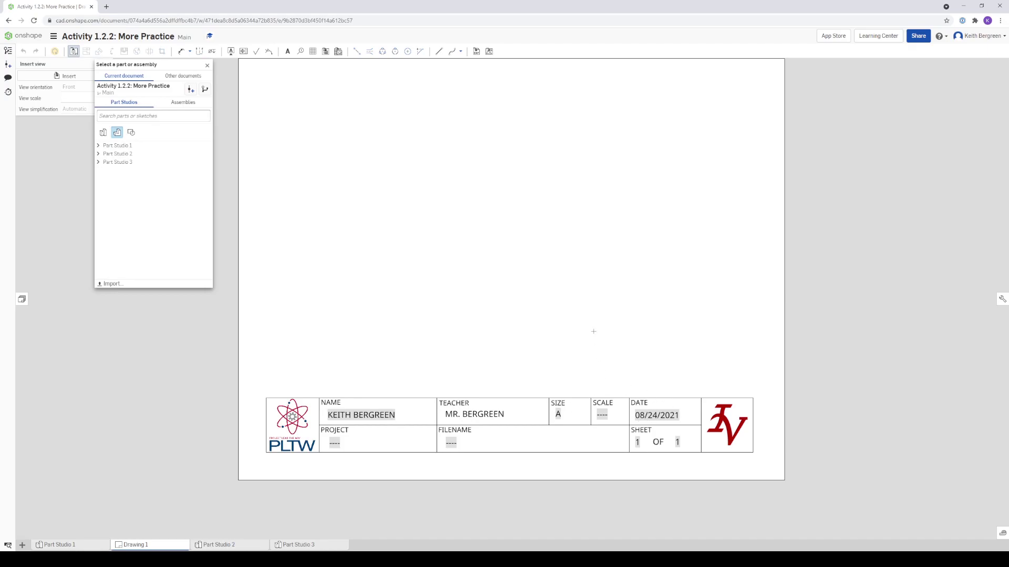
middle_click_drag(594, 332, 593, 355)
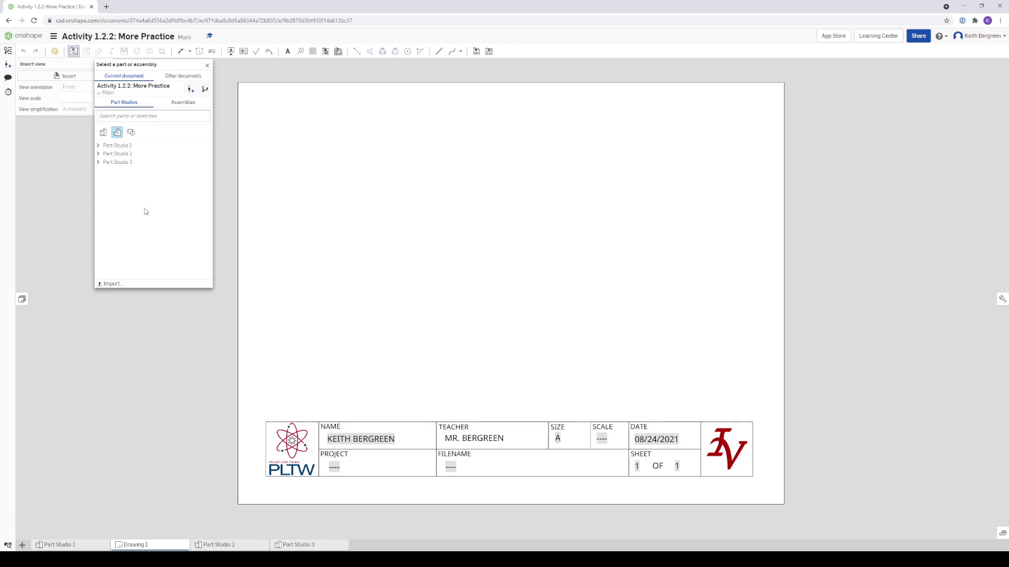
Place a 1:1 front view of Part 1 from Part Studio 1 at the sheet's lower left.
left_click(99, 146)
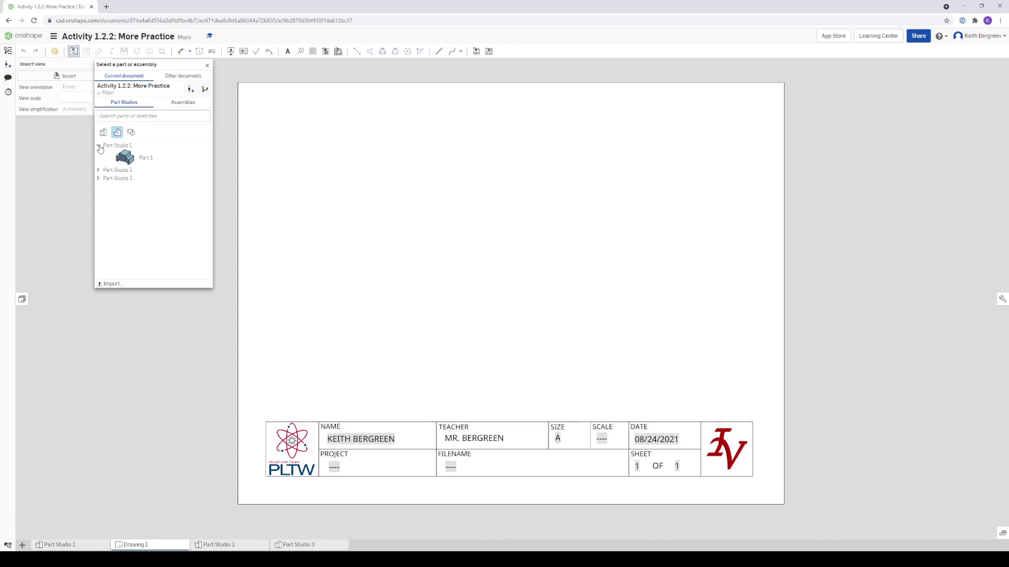
left_click(130, 159)
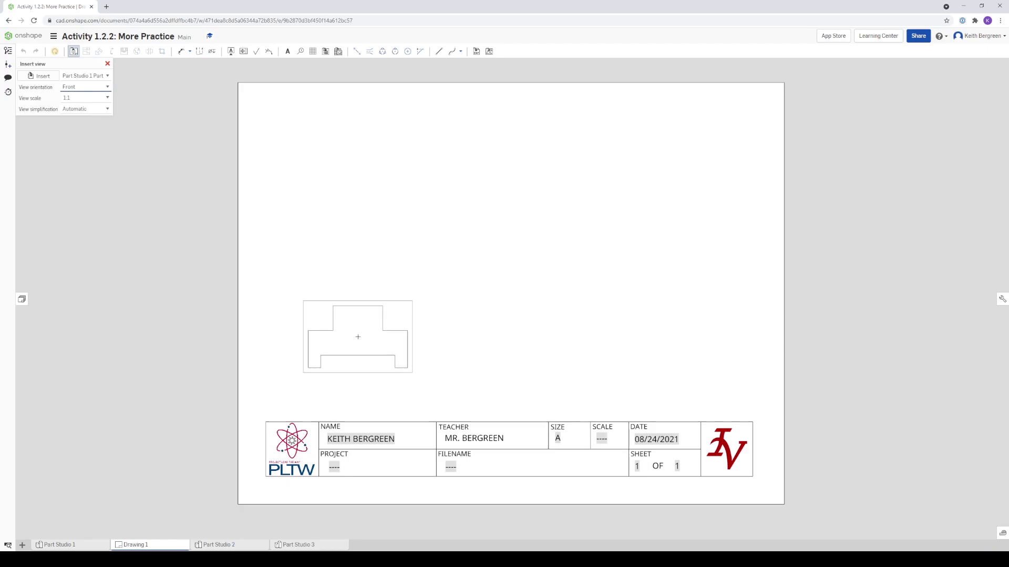
left_click(357, 337)
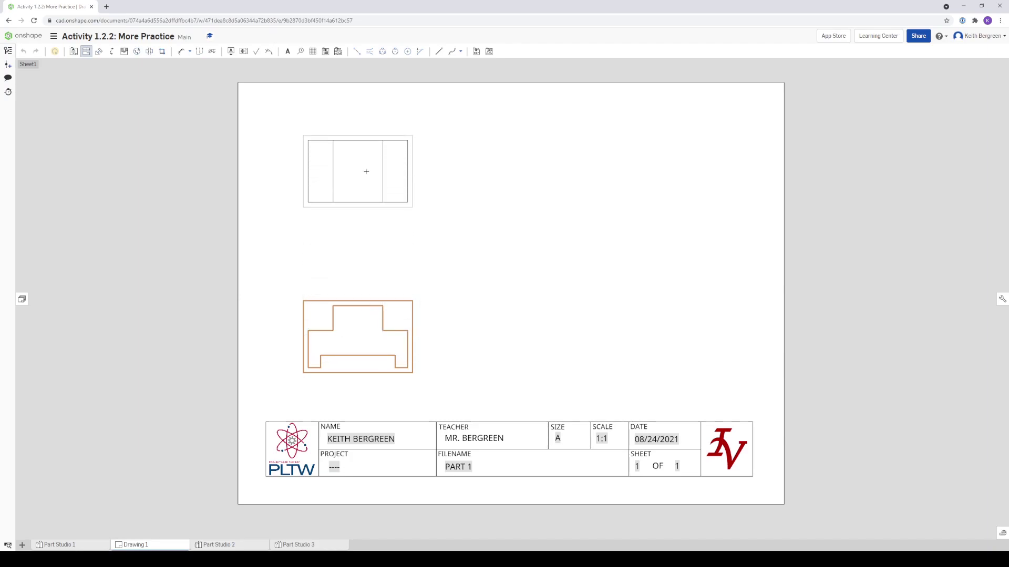
Project top, right and upper-right isometric views from Part 1's front view.
left_click(363, 171)
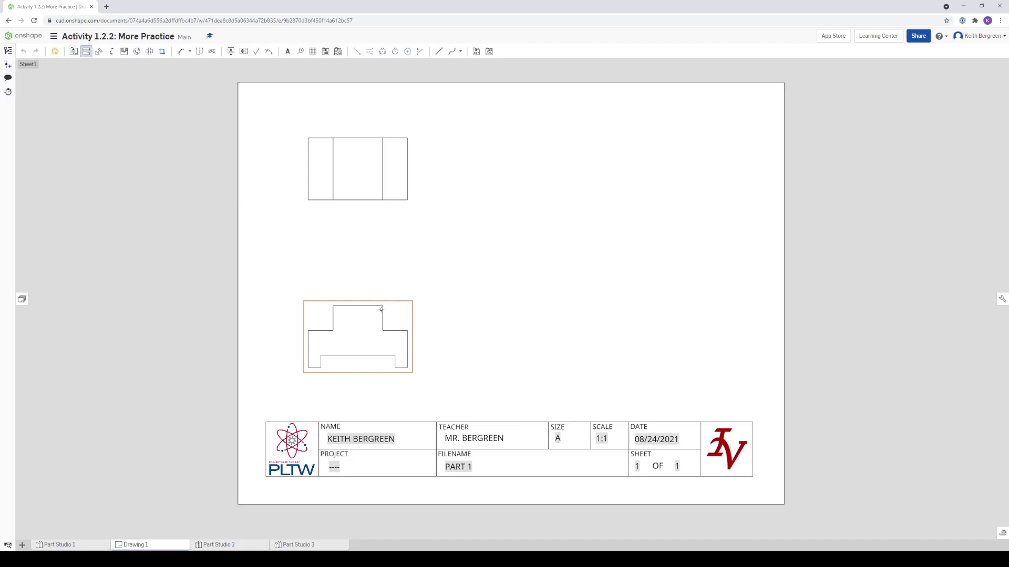
left_click_drag(376, 314, 376, 312)
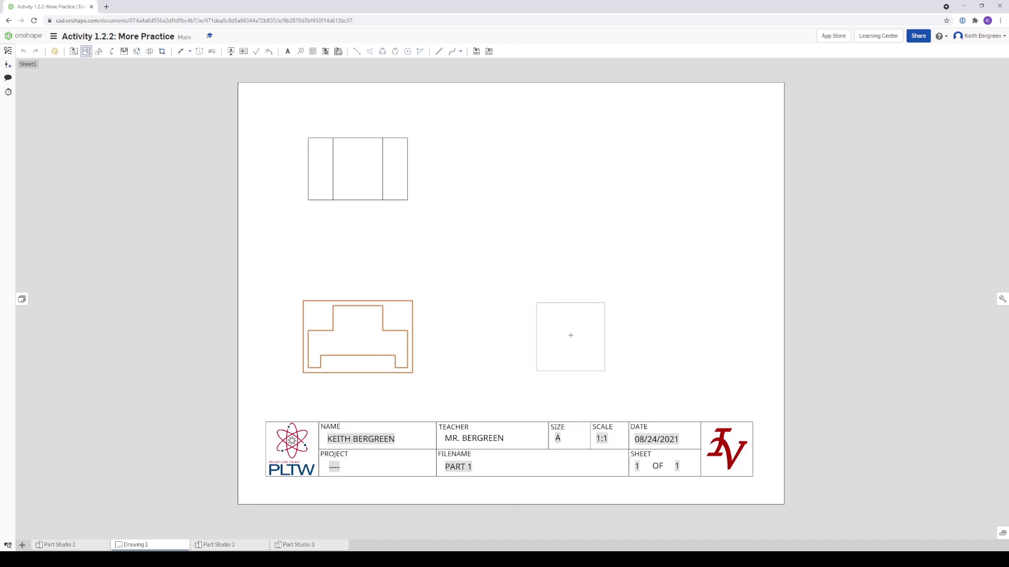
left_click(570, 335)
key("Escape")
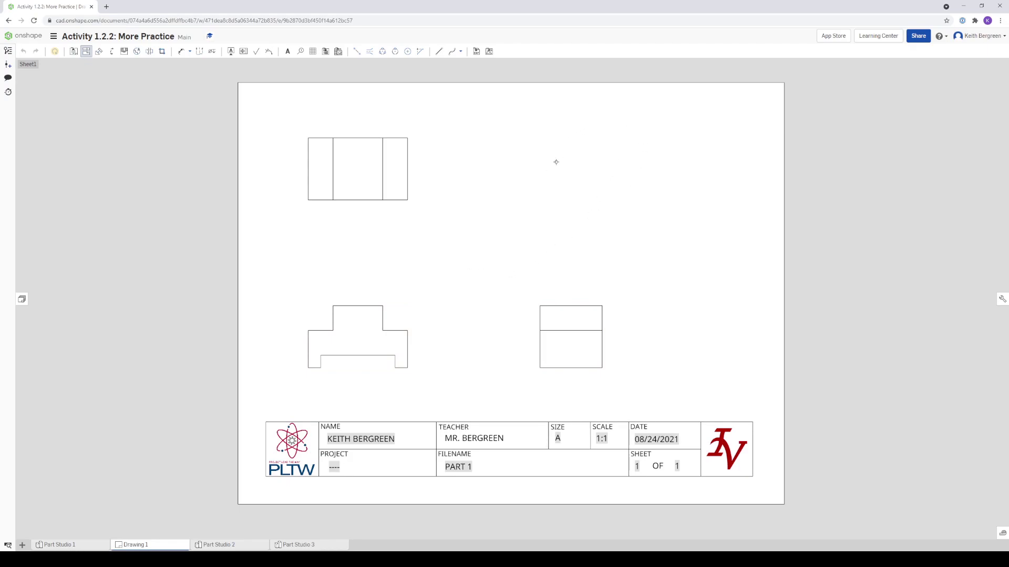
left_click(356, 317)
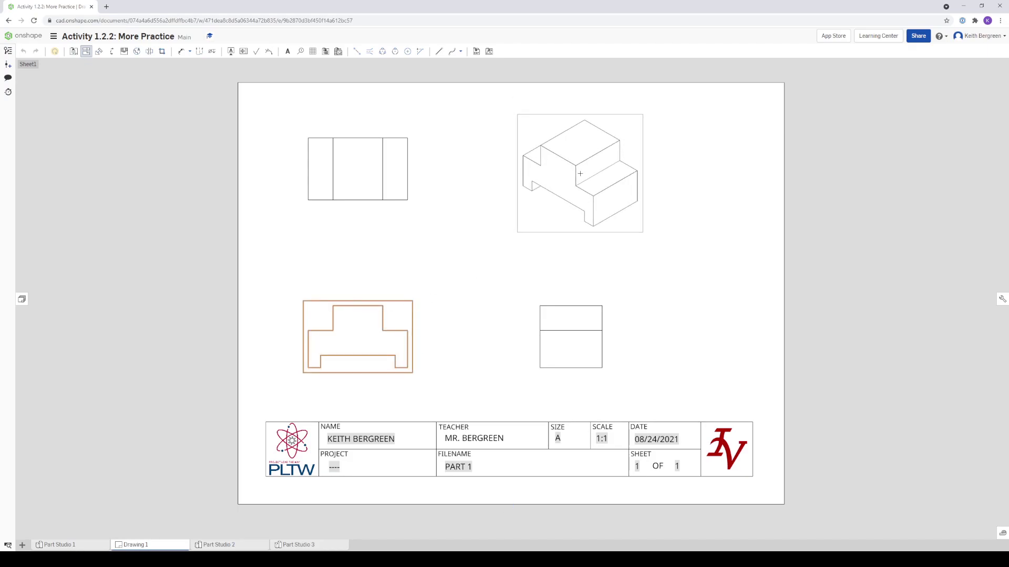
left_click(580, 175)
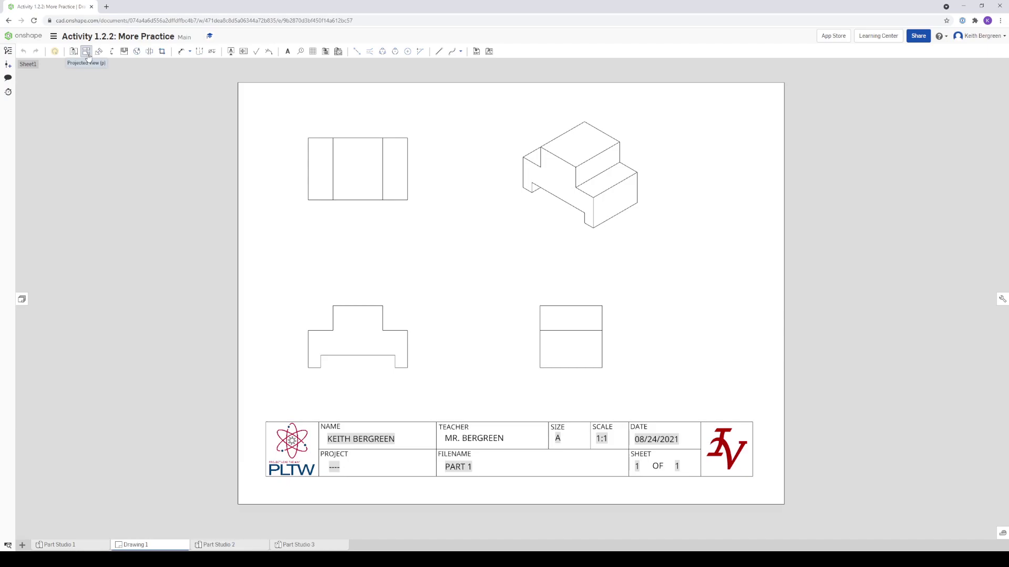
Switch Part 1's isometric view to Show shaded view via Show/hide.
left_click(87, 52)
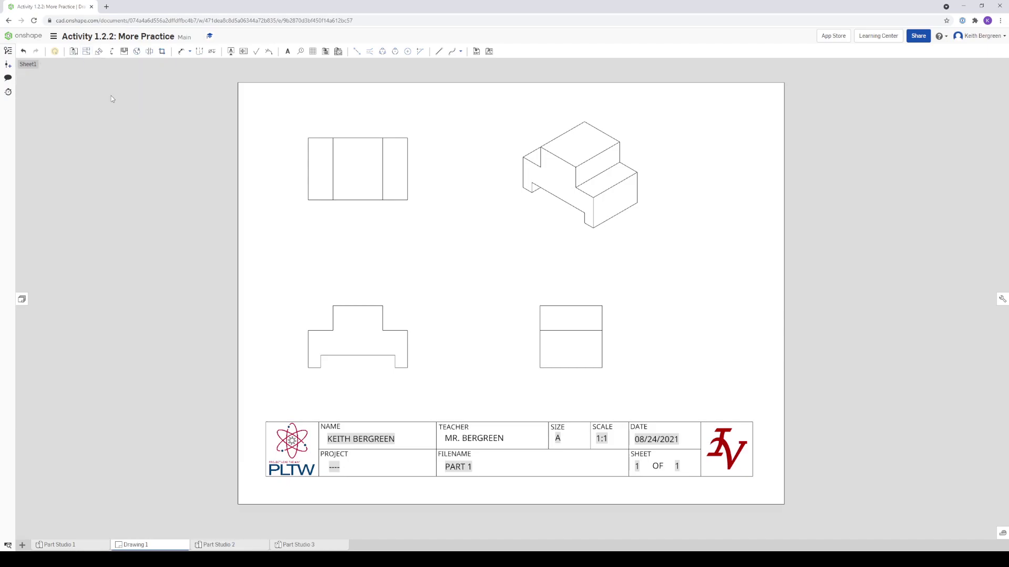
right_click(552, 160)
mouse_move(570, 166)
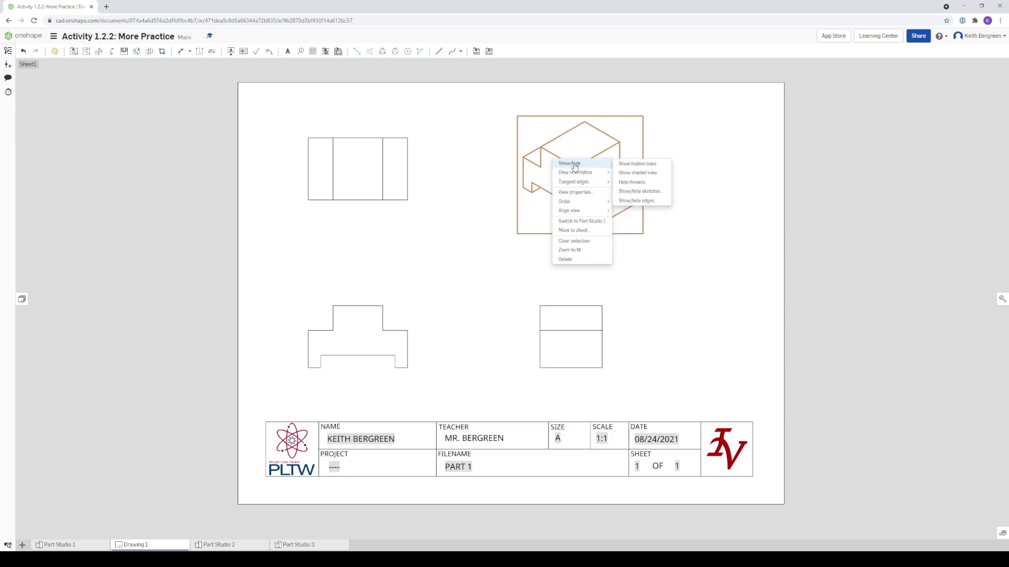
left_click(661, 179)
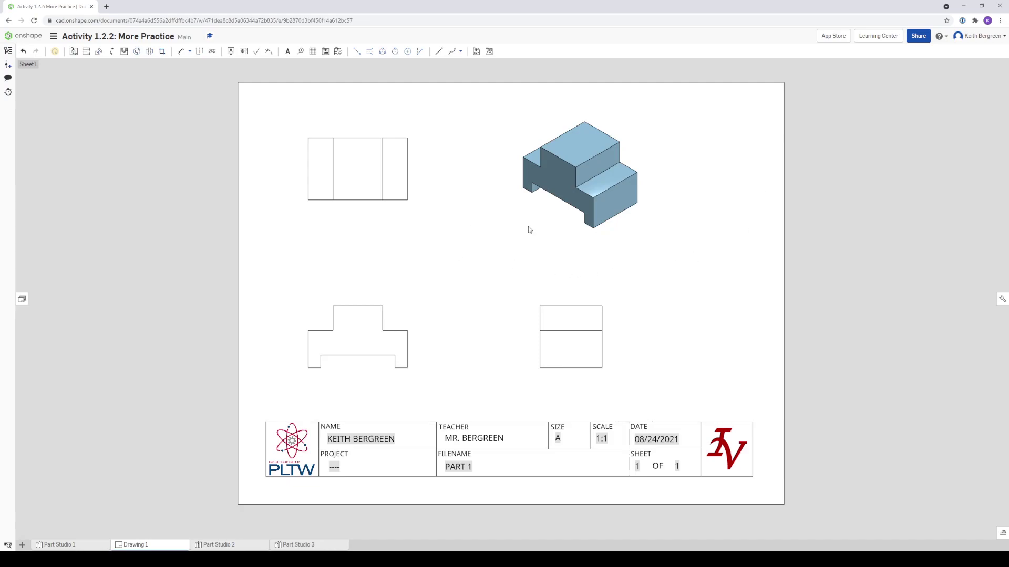
Insert Sheet2 after Sheet1 from the Sheets panel.
left_click(22, 299)
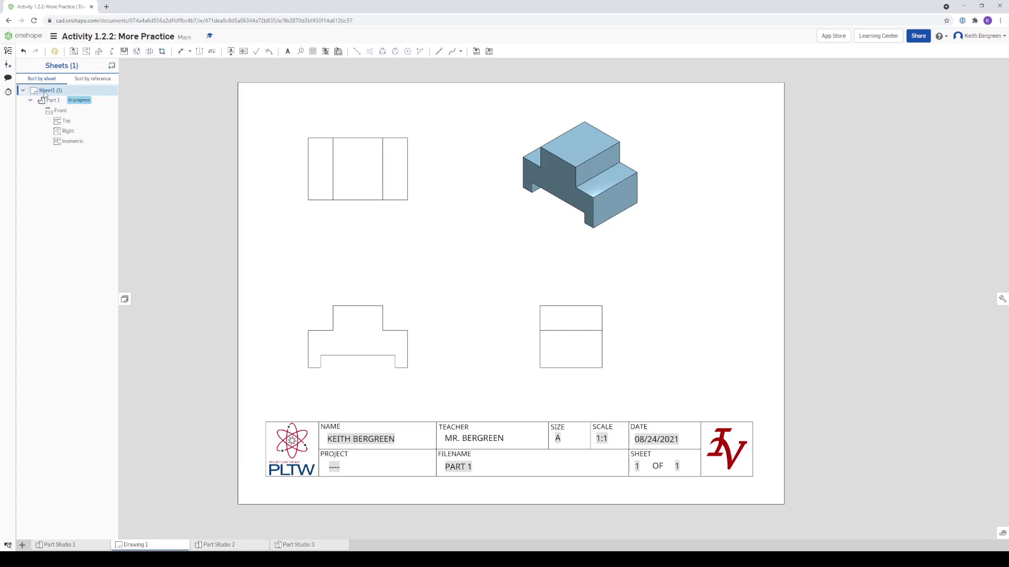
left_click(63, 94)
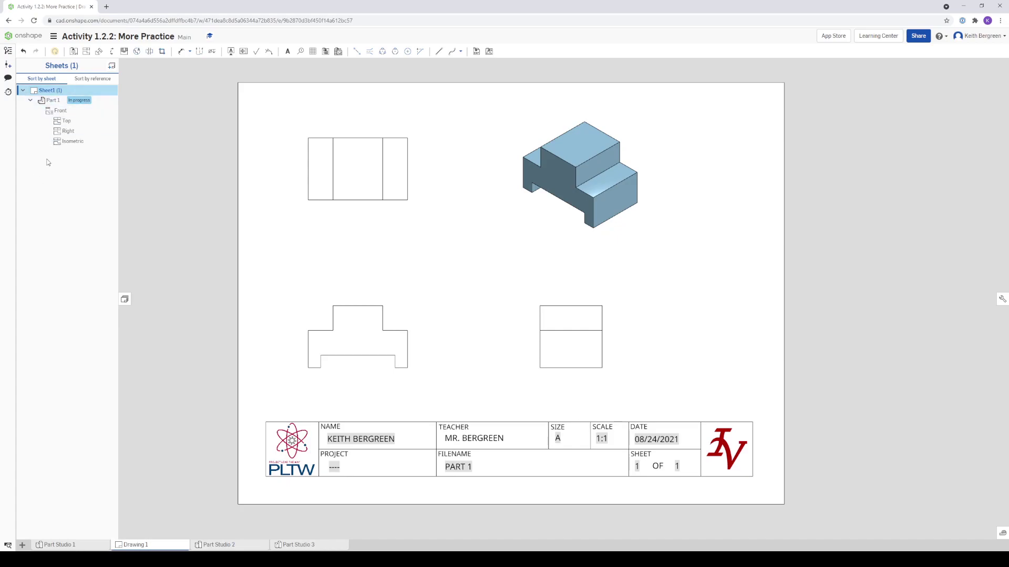
left_click(113, 69)
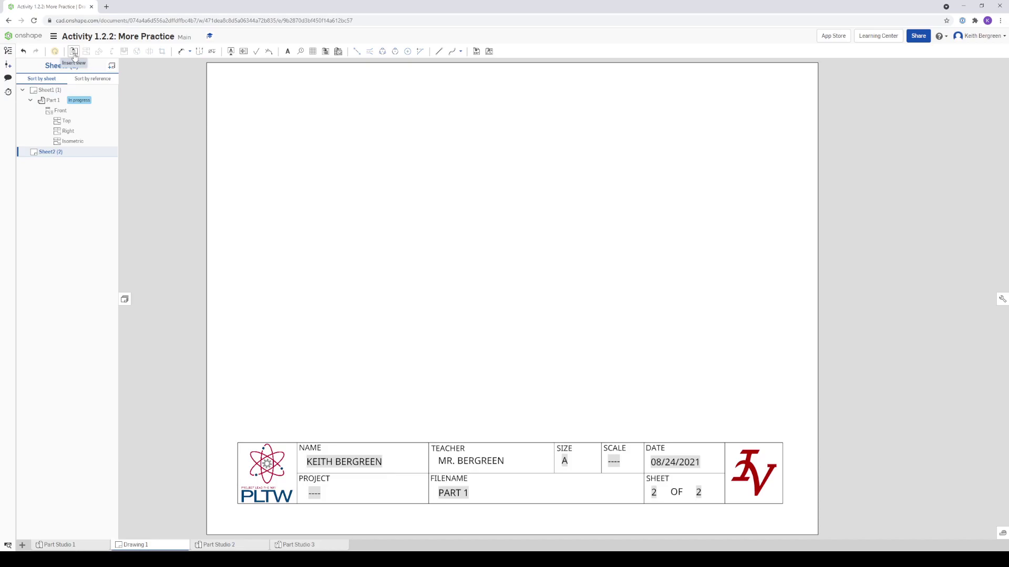
On sheet 2, insert a 1:1 front view of Part 1 from Part Studio 2.
left_click(125, 300)
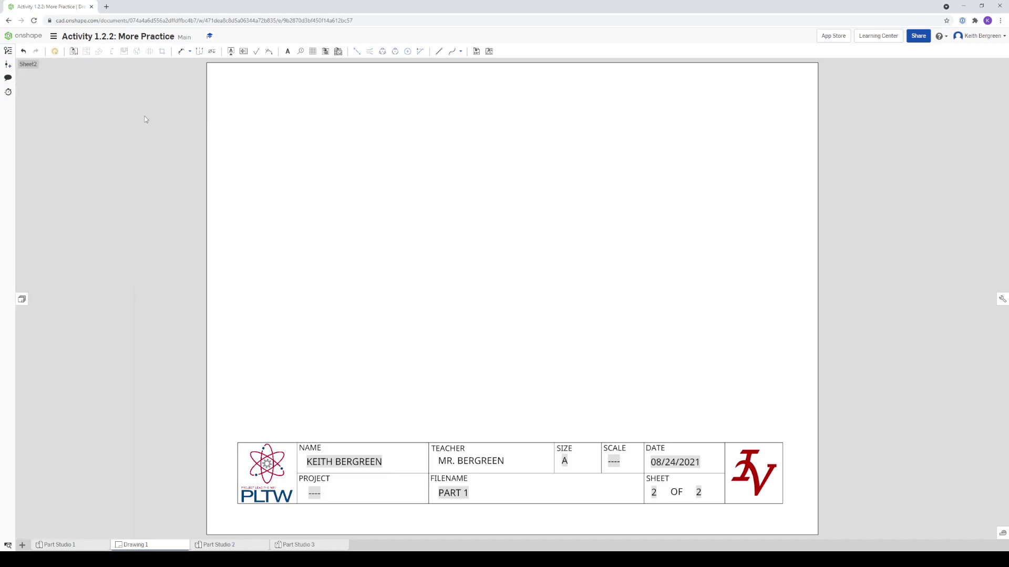
left_click(73, 51)
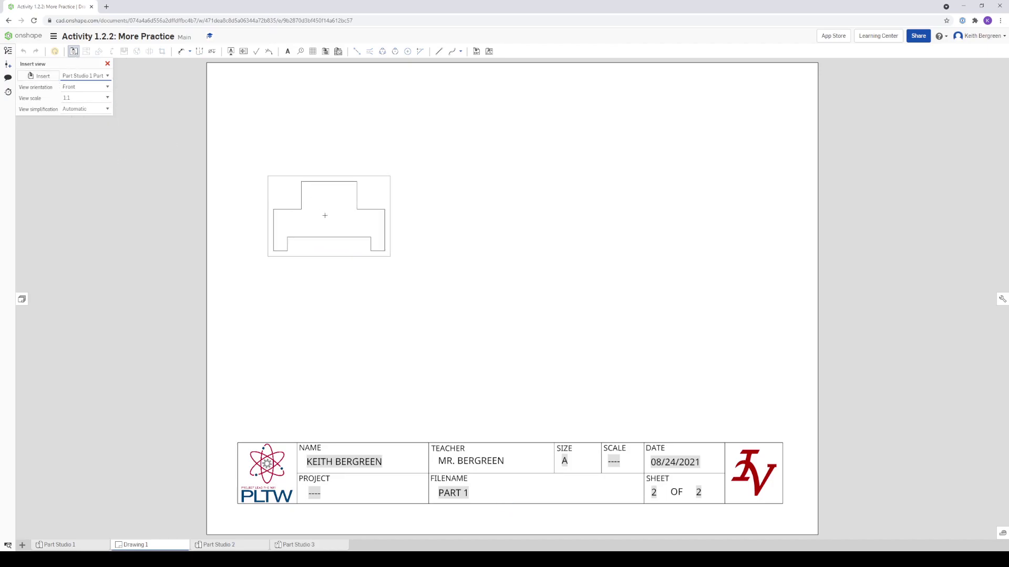
left_click(314, 208)
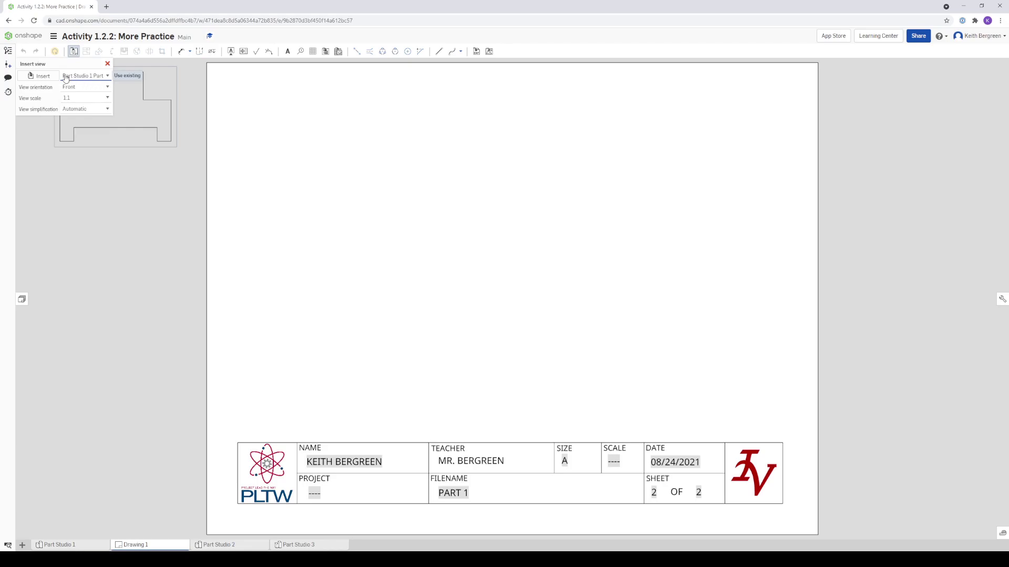
left_click(41, 77)
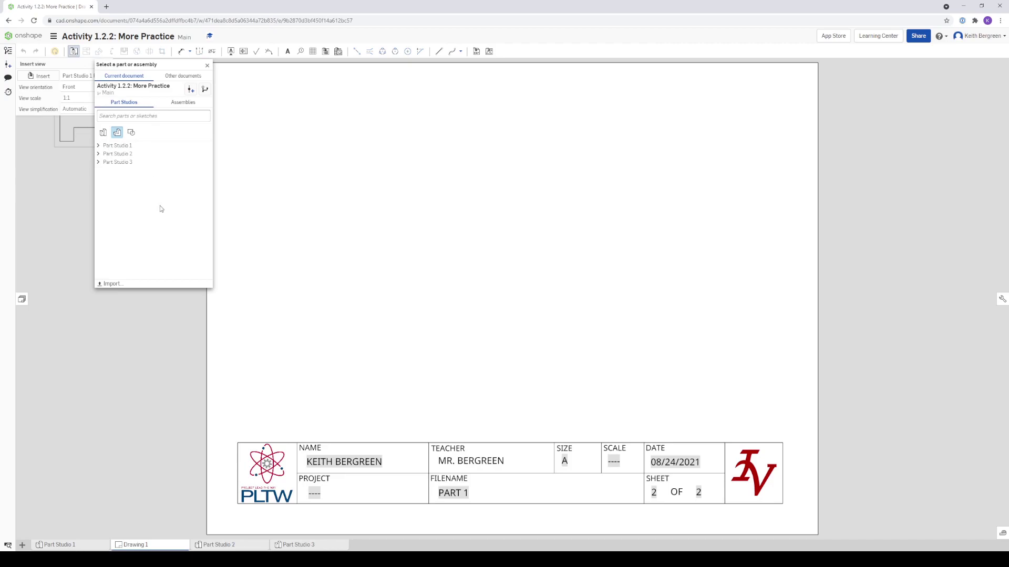
left_click(99, 154)
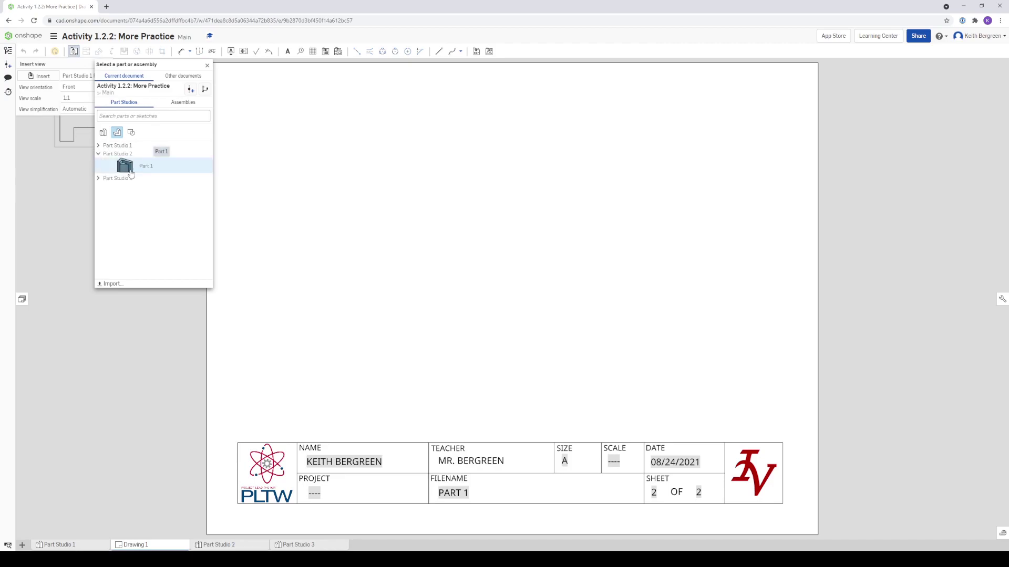
left_click(132, 174)
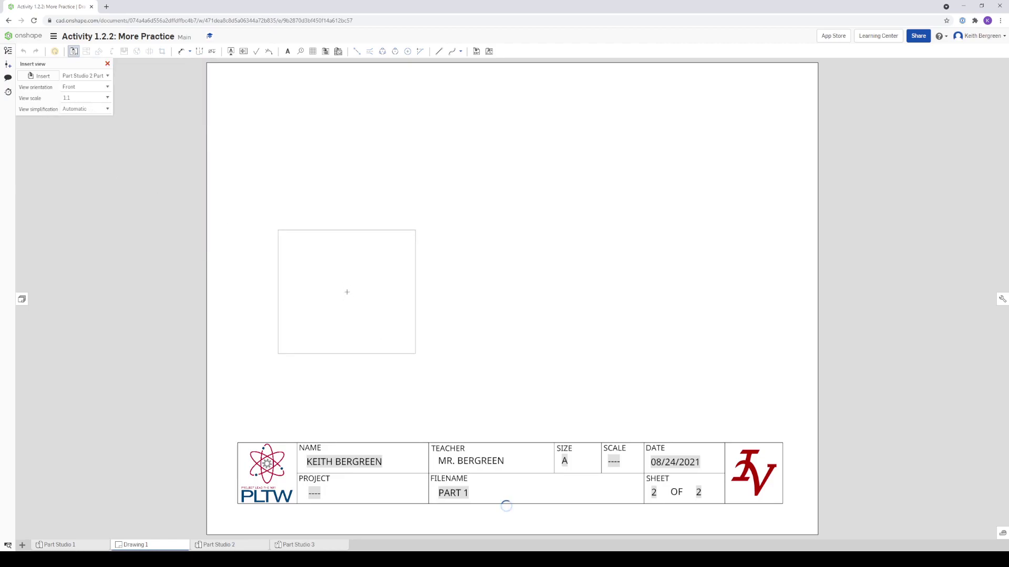